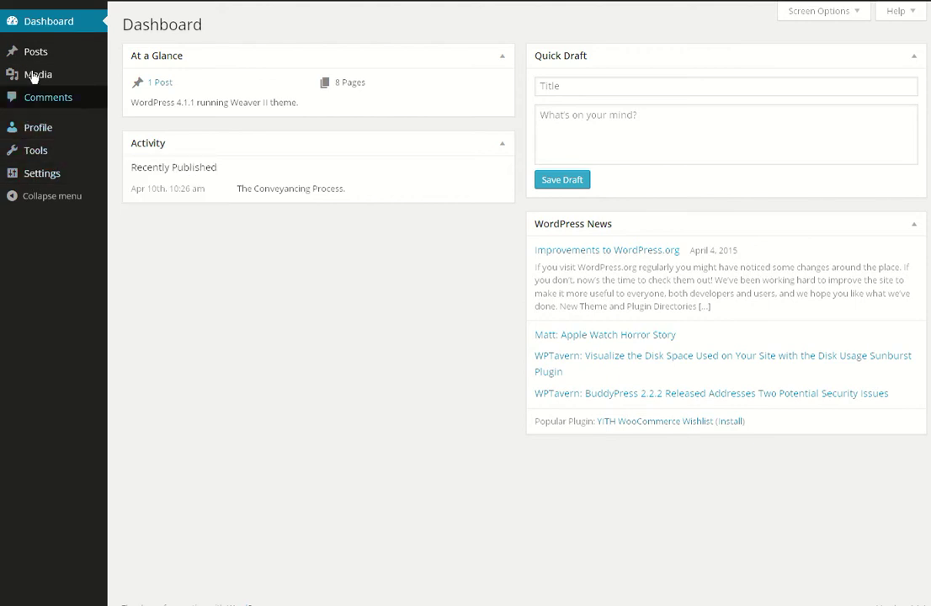
- Start a new post and dismiss the Distraction-Free Writing notice
mouse_move(40, 58)
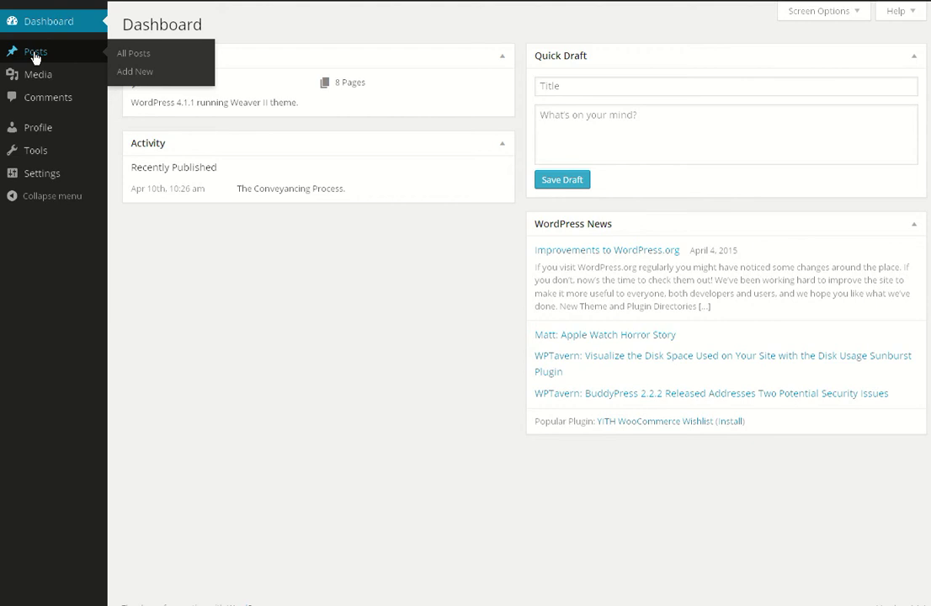
left_click(127, 75)
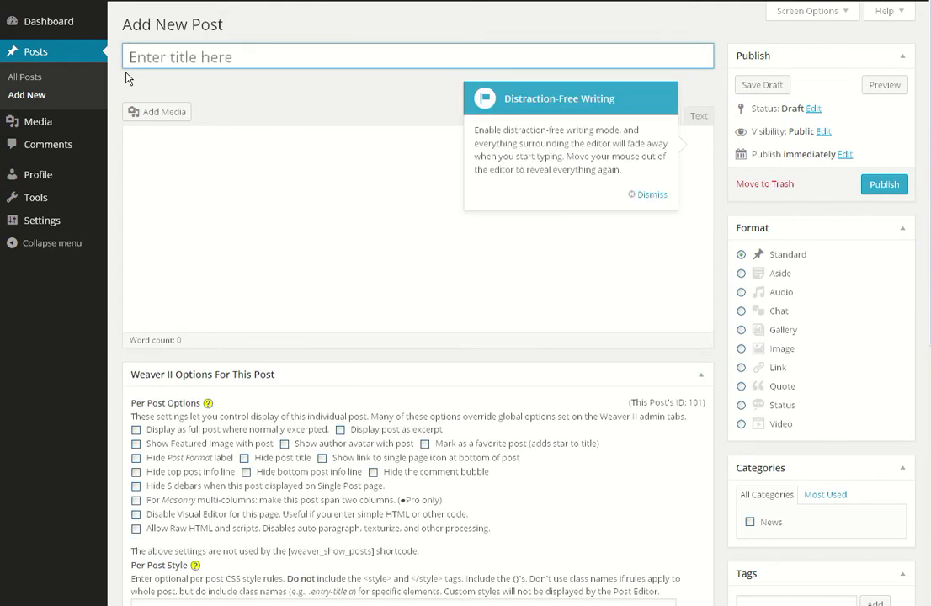
left_click(643, 198)
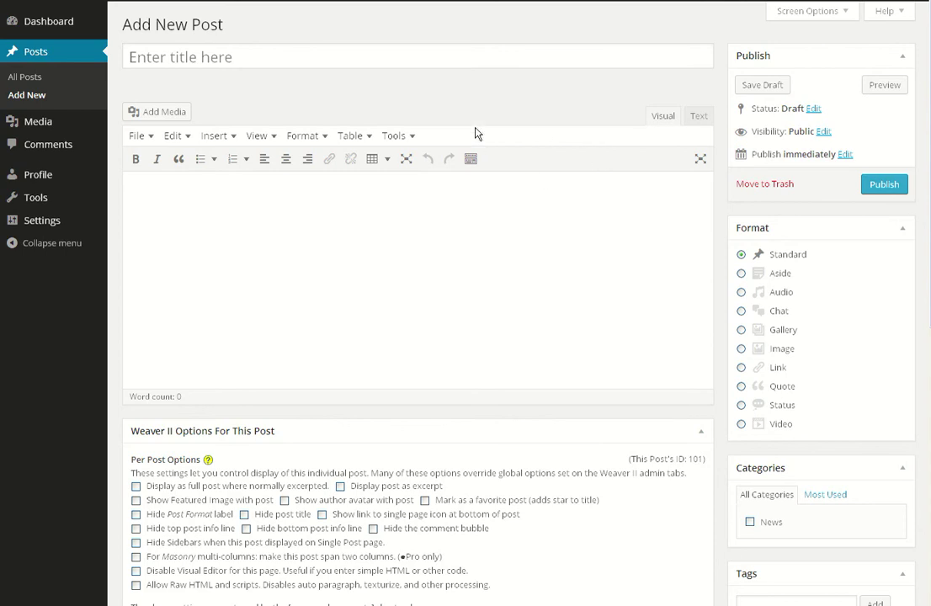
- Title the post "Specialties at Nakani Watts Inc", using the spelling suggestion for the first word
left_click(439, 61)
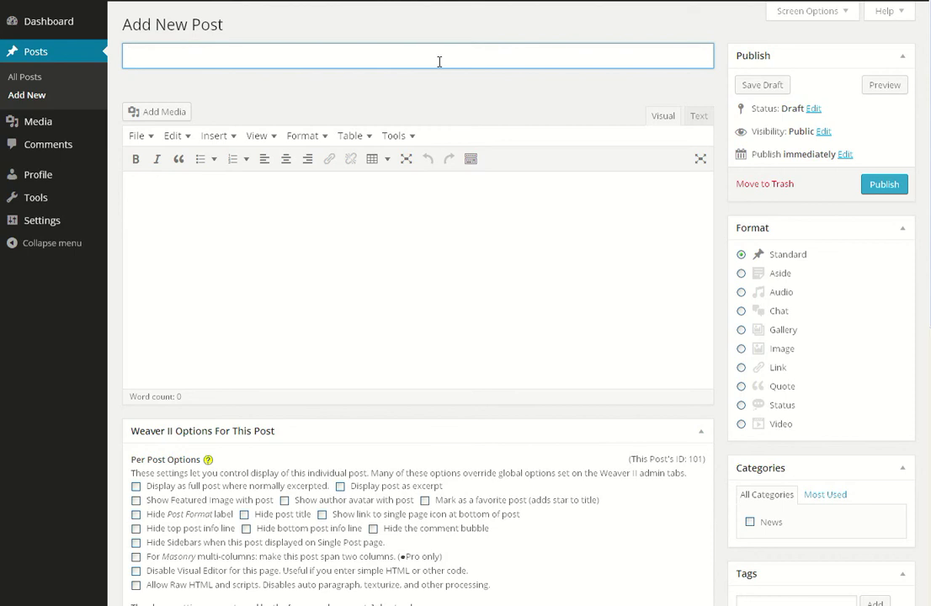
type("Specialities")
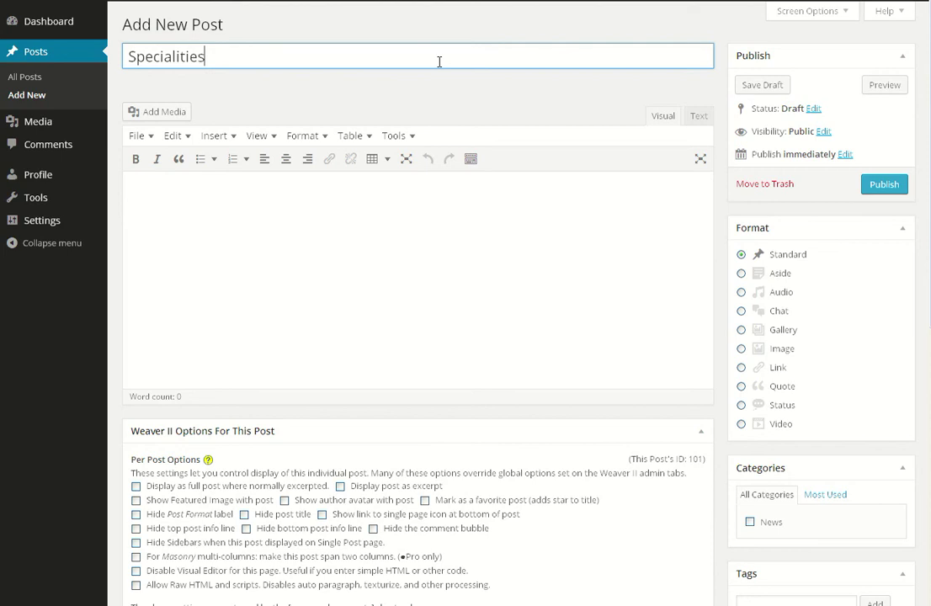
type(" at Nakan")
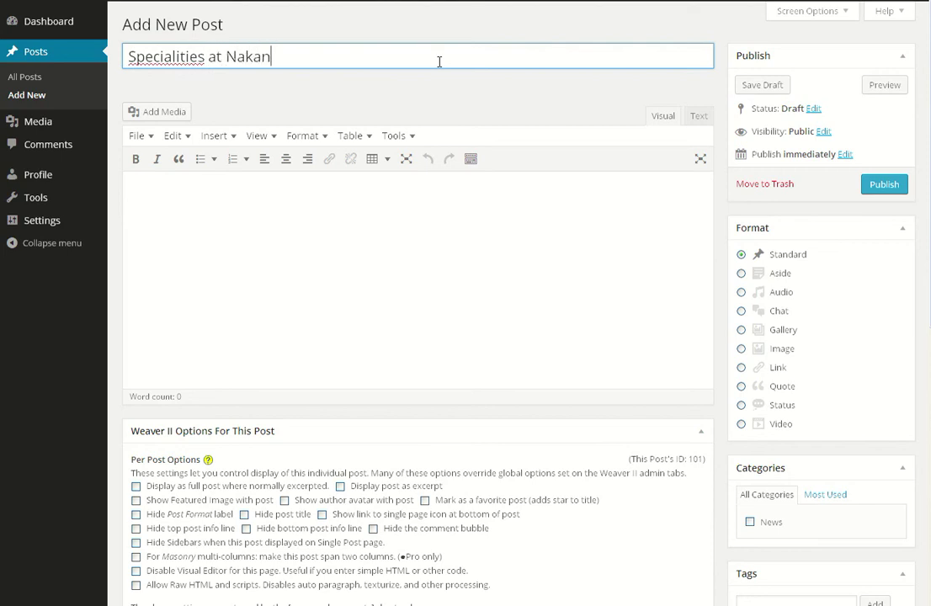
type("i Watts ")
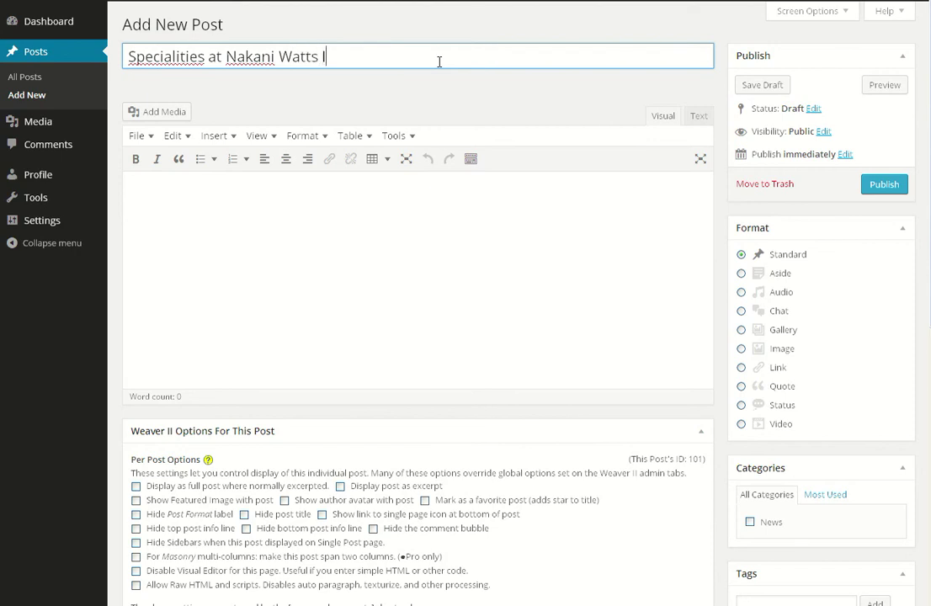
type("Inc")
right_click(165, 60)
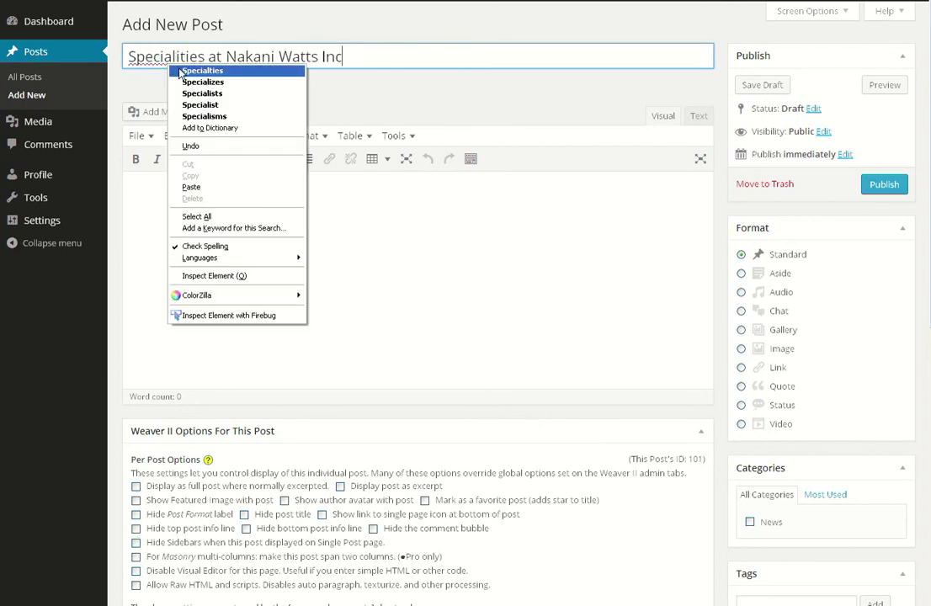
left_click(180, 71)
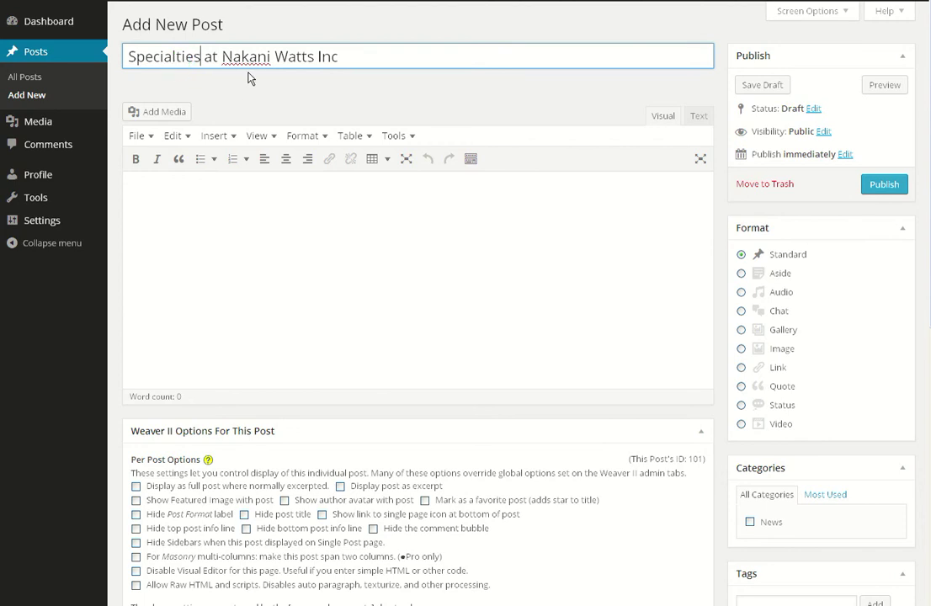
- Switch to Notepad, copy the full text about the firm and its speciality fields, and paste it into the post body
left_click(174, 206)
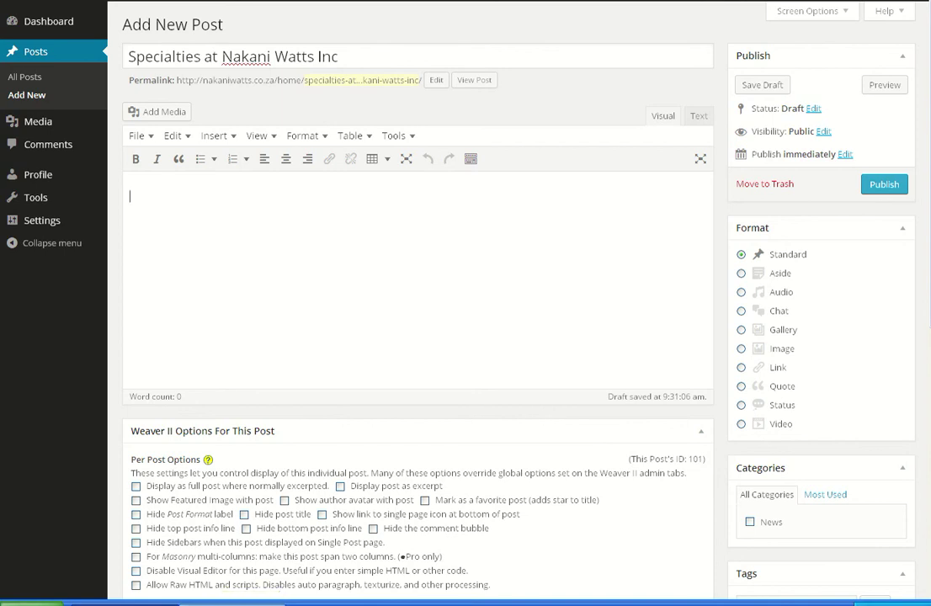
key("alt+Tab")
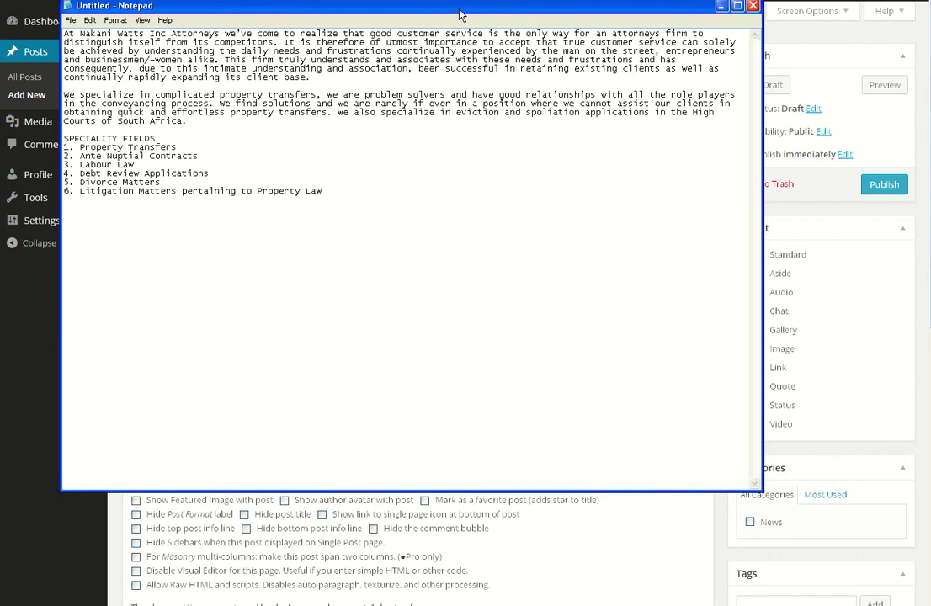
mouse_move(460, 15)
left_mouse_down()
mouse_move(472, 9)
mouse_move(459, 11)
left_mouse_up()
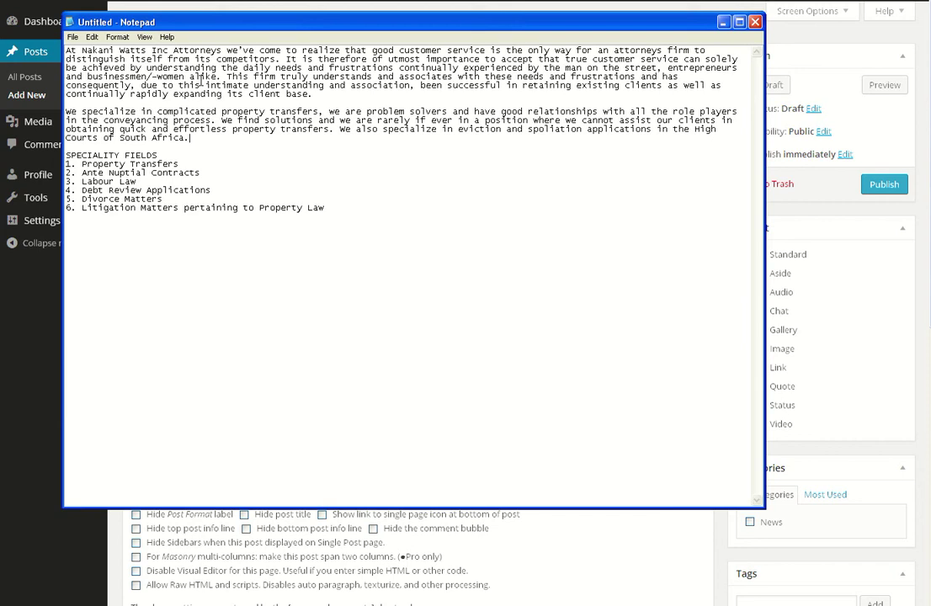
left_click(255, 136)
left_click_drag(330, 207, 60, 44)
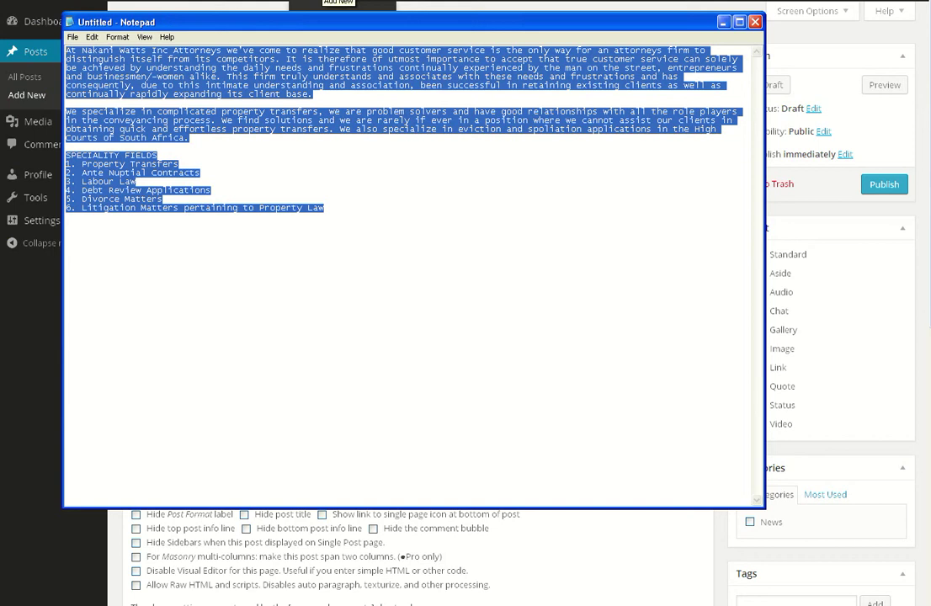
left_click(724, 26)
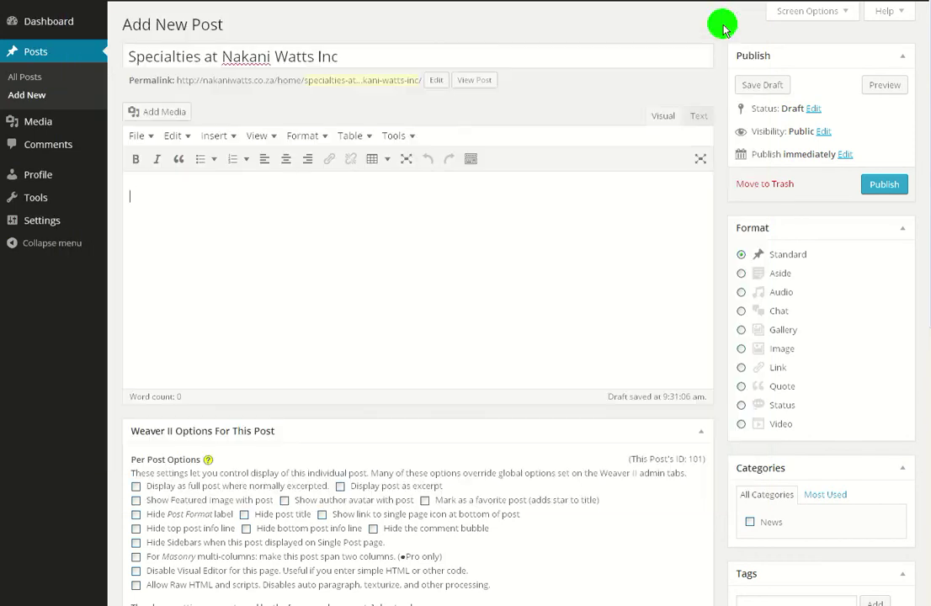
left_click(345, 207)
key("ctrl+v")
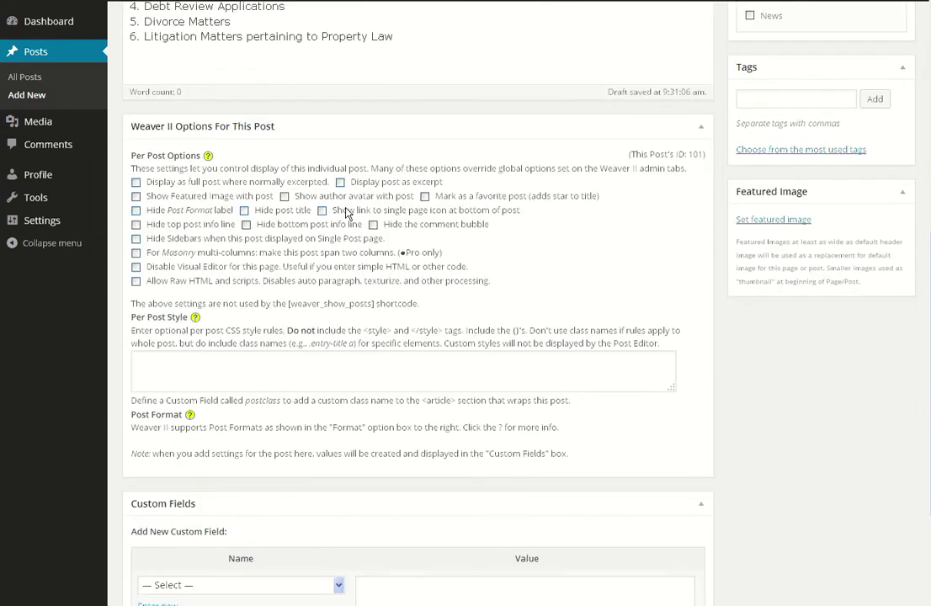
- Make the "SPECIALITY FIELDS" heading in the post body bold
scroll(351, 195, "up", 3)
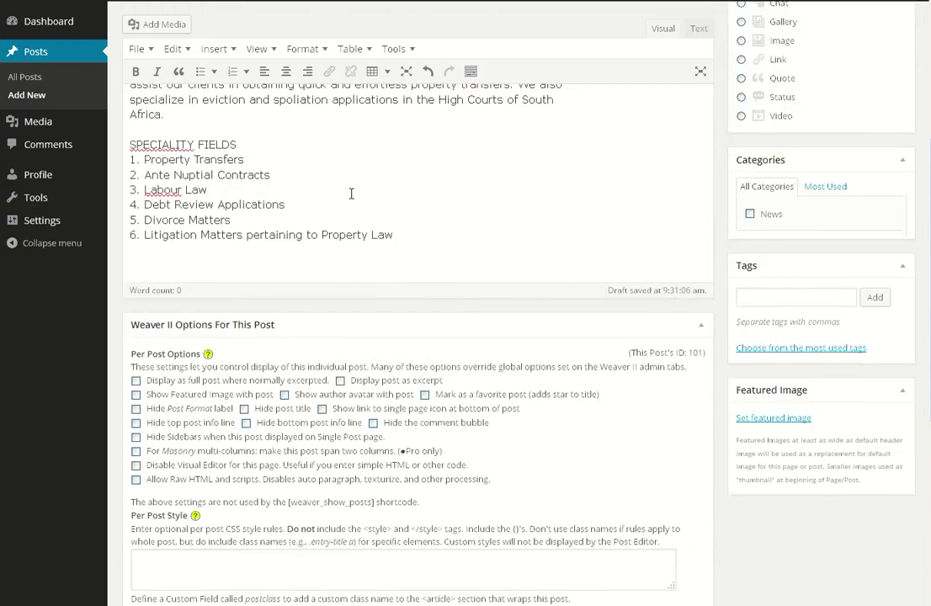
scroll(351, 194, "up", 5)
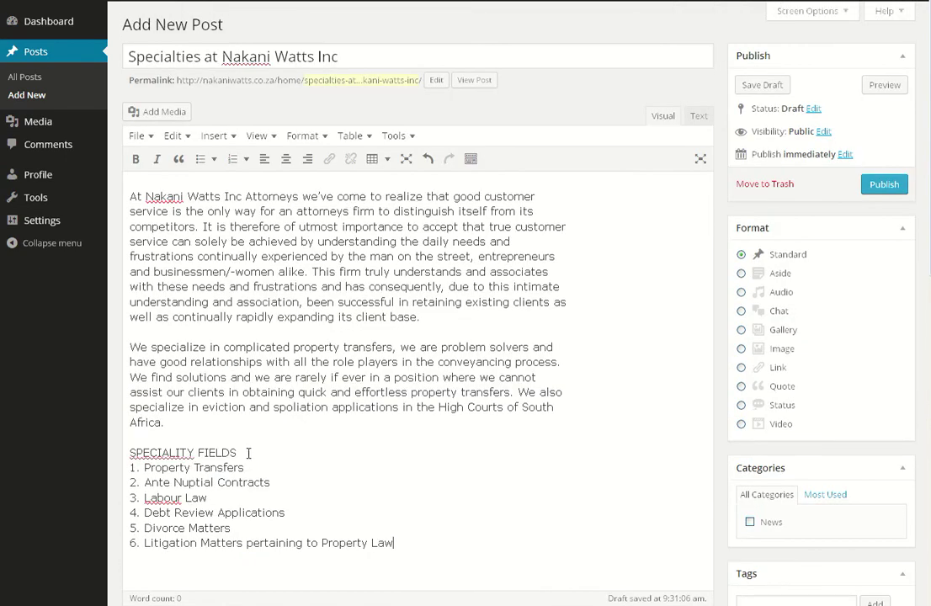
left_click_drag(248, 453, 131, 458)
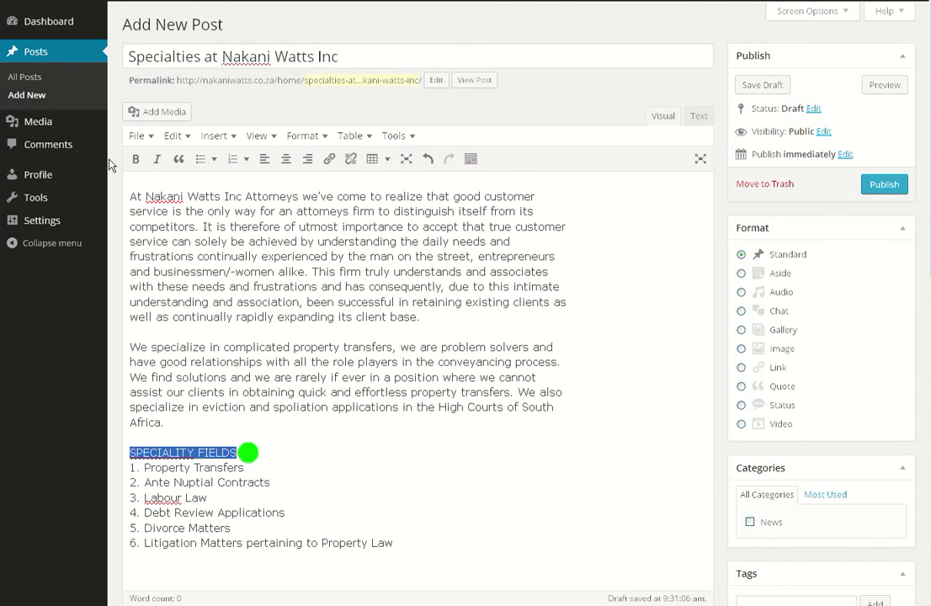
left_click(137, 162)
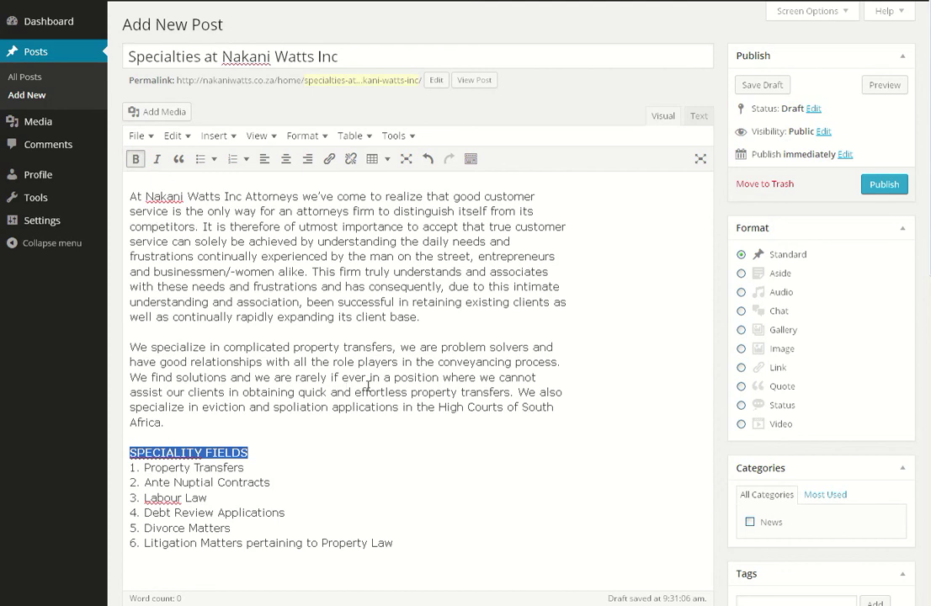
left_click(422, 286)
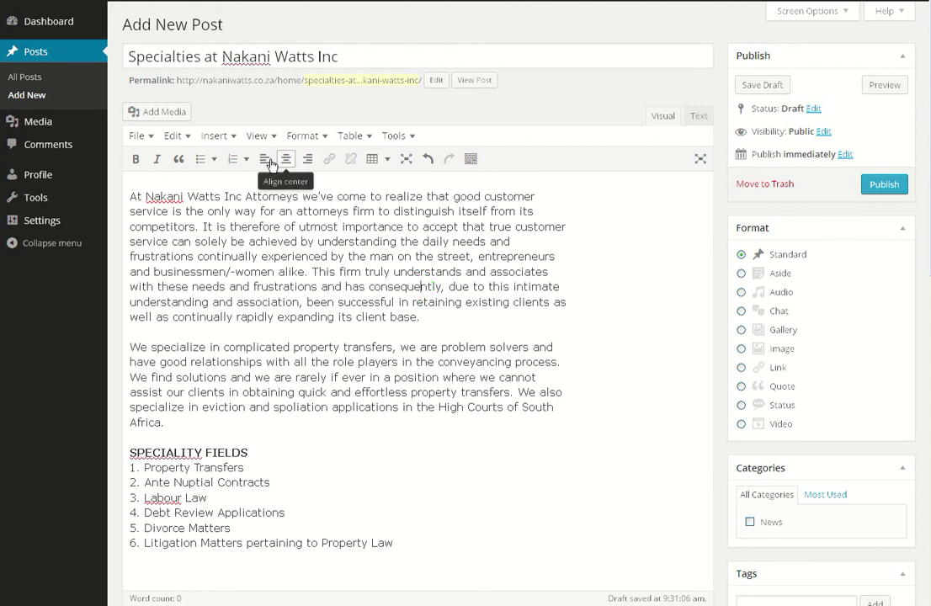
left_click(323, 139)
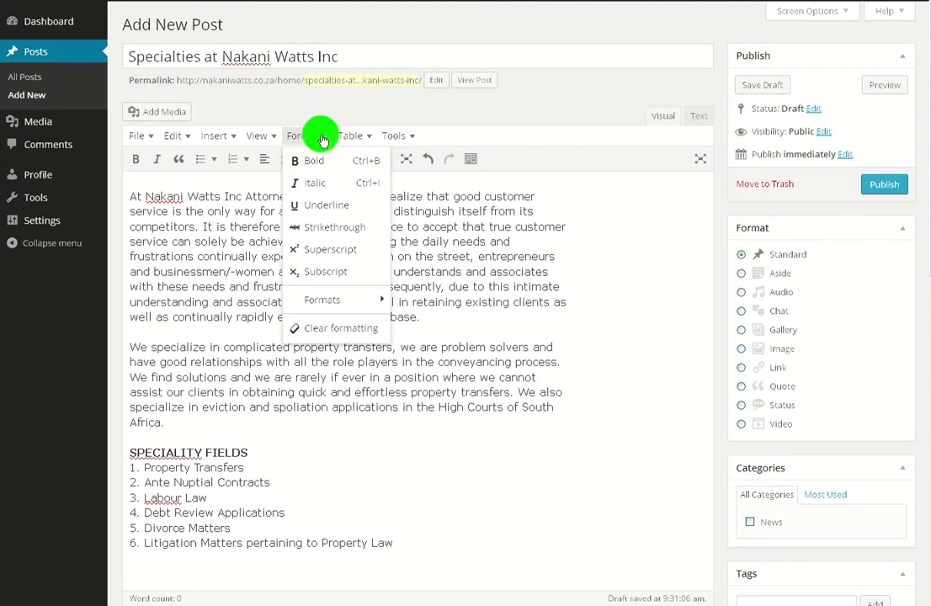
mouse_move(350, 141)
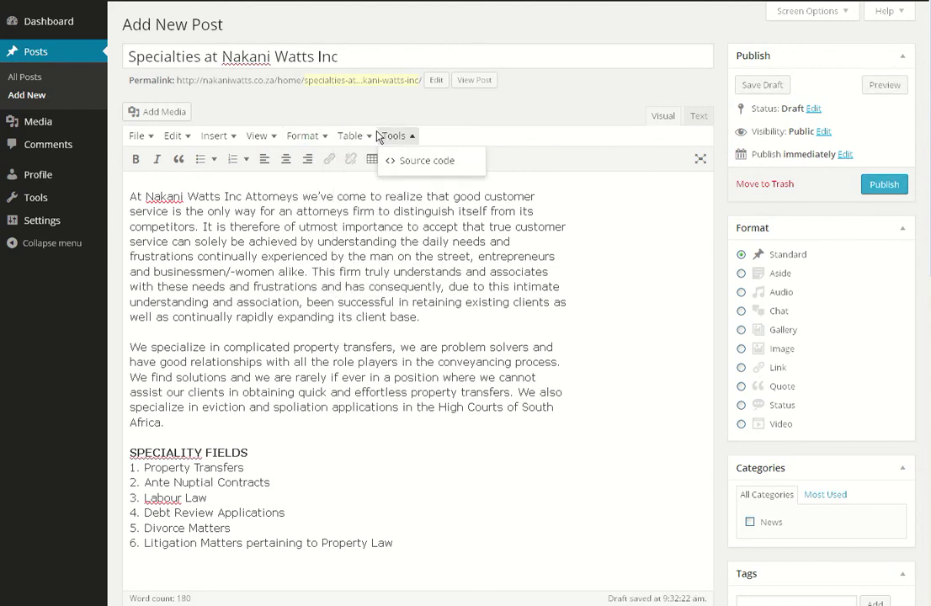
mouse_move(190, 145)
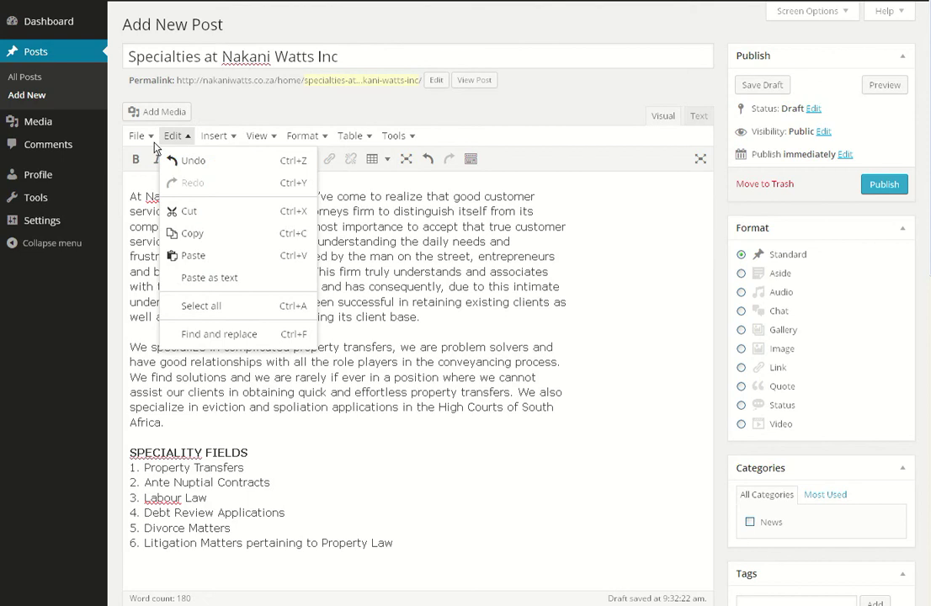
mouse_move(136, 135)
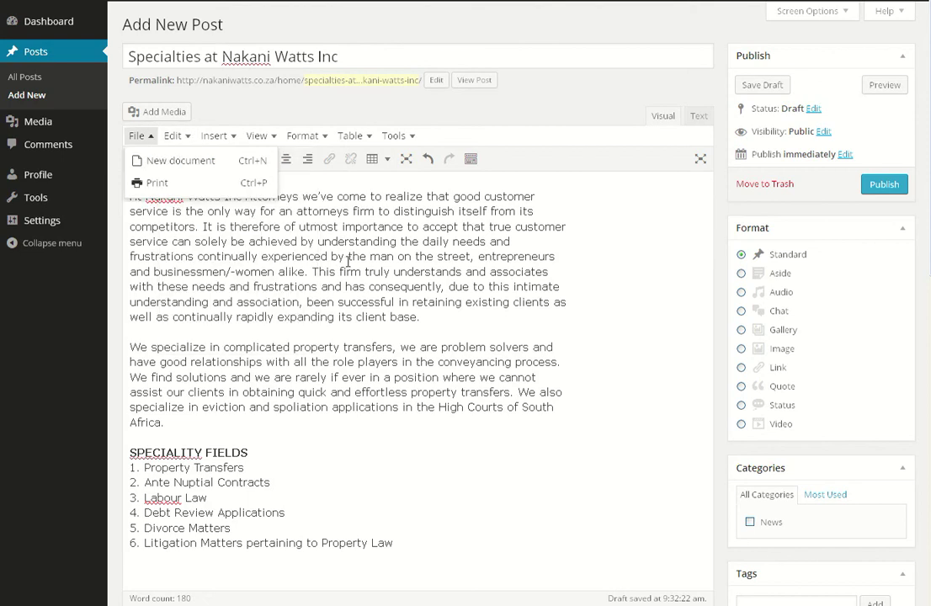
left_click(347, 262)
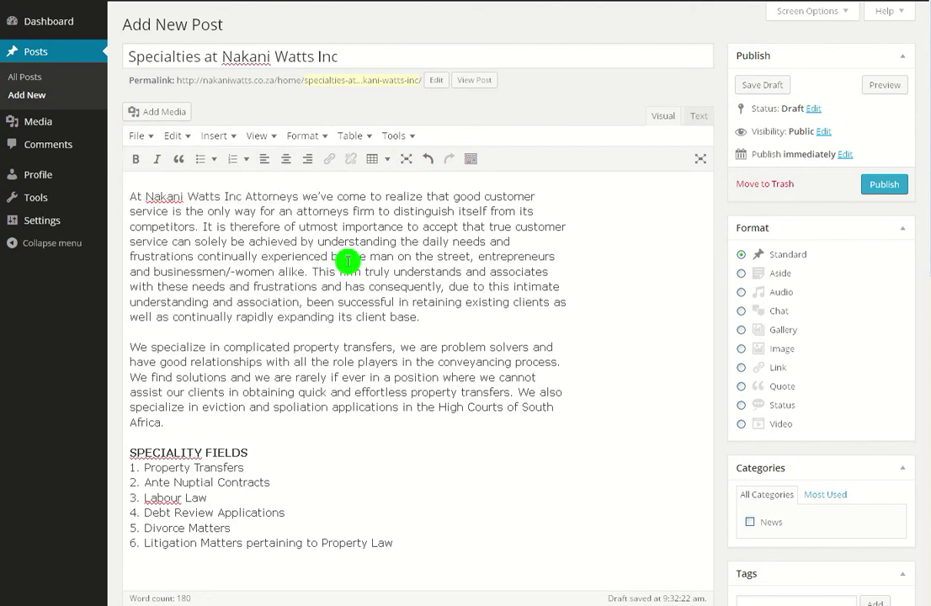
- Assign the post to the News category
scroll(348, 261, "down", 3)
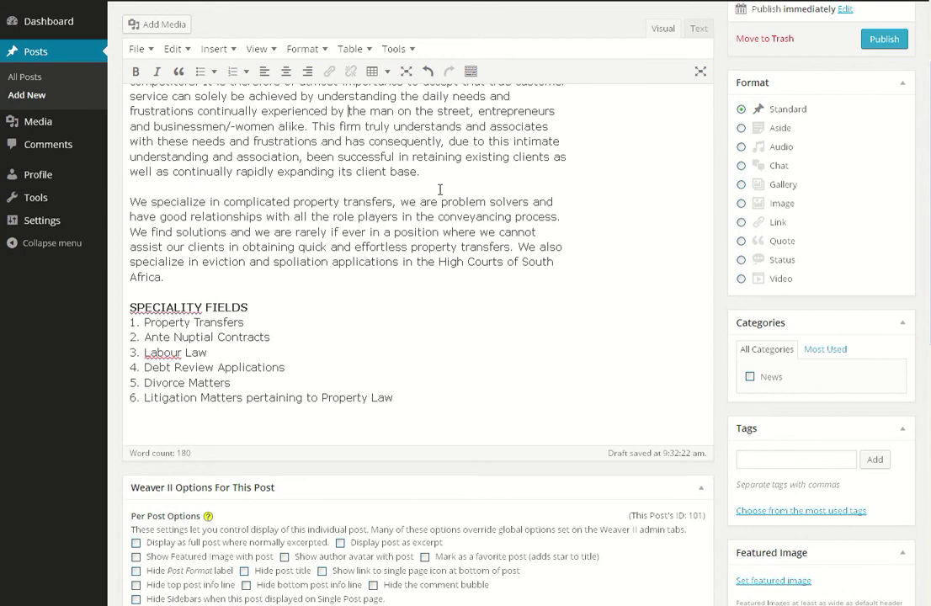
scroll(440, 190, "down", 2)
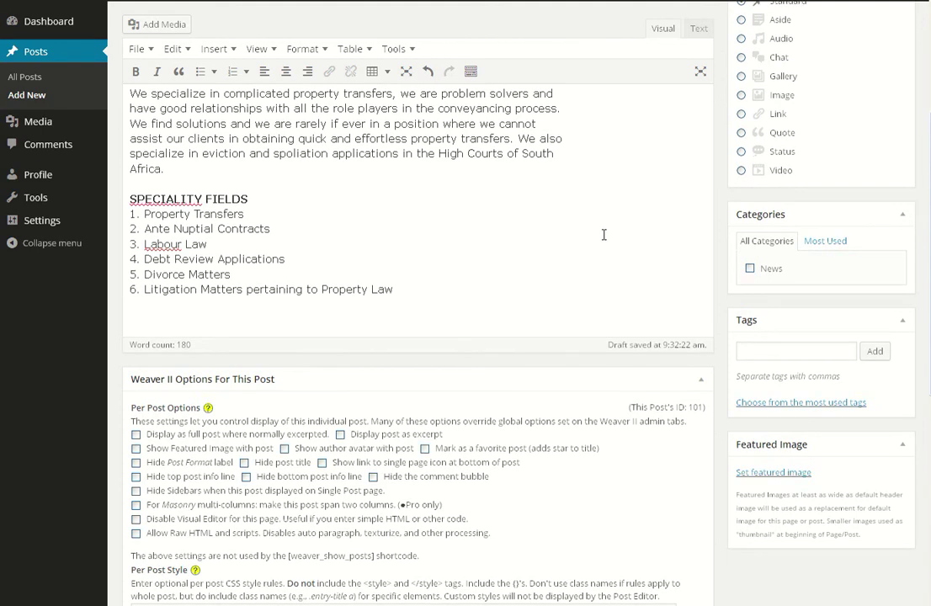
scroll(603, 235, "up", 2)
scroll(603, 235, "up", 2)
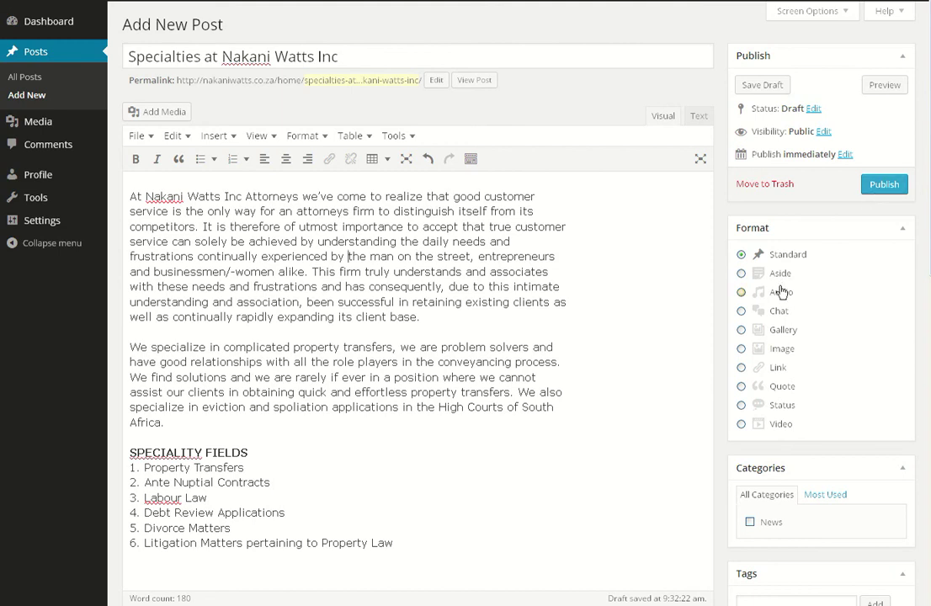
scroll(790, 320, "down", 3)
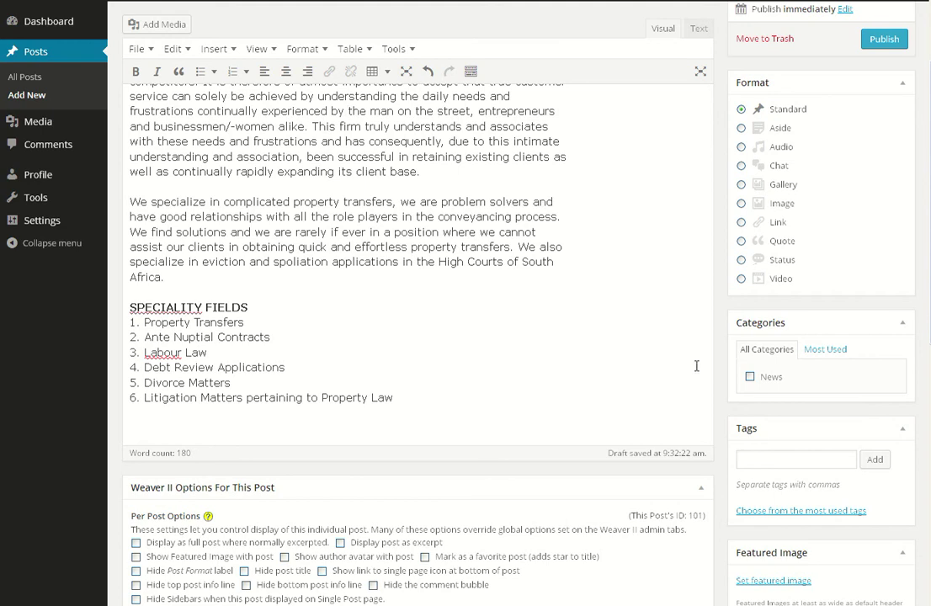
left_click(749, 378)
- Set the Media Library portrait of the man in a dark waistcoat and tie as the post's featured image
scroll(689, 367, "down", 3)
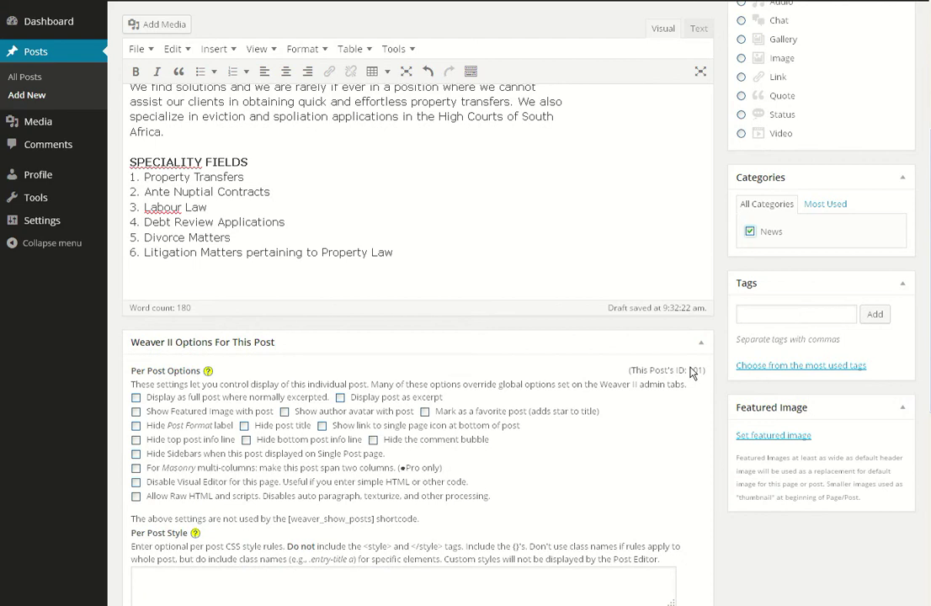
scroll(692, 373, "down", 3)
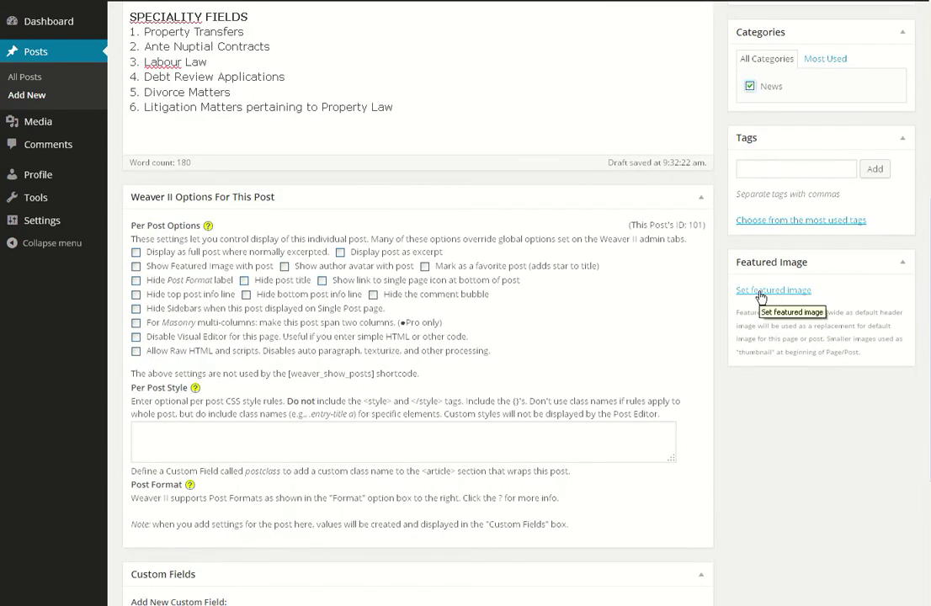
left_click(761, 294)
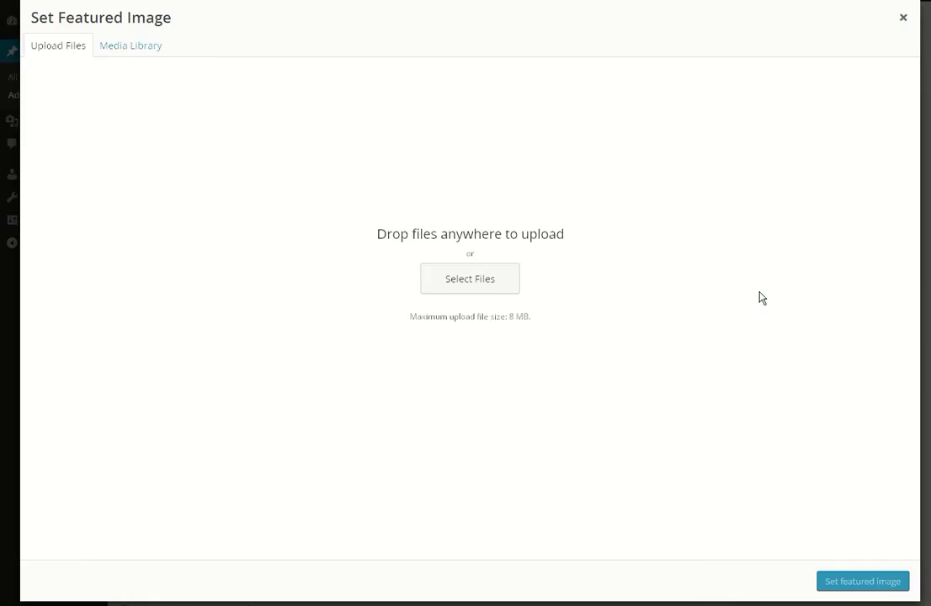
left_click(490, 289)
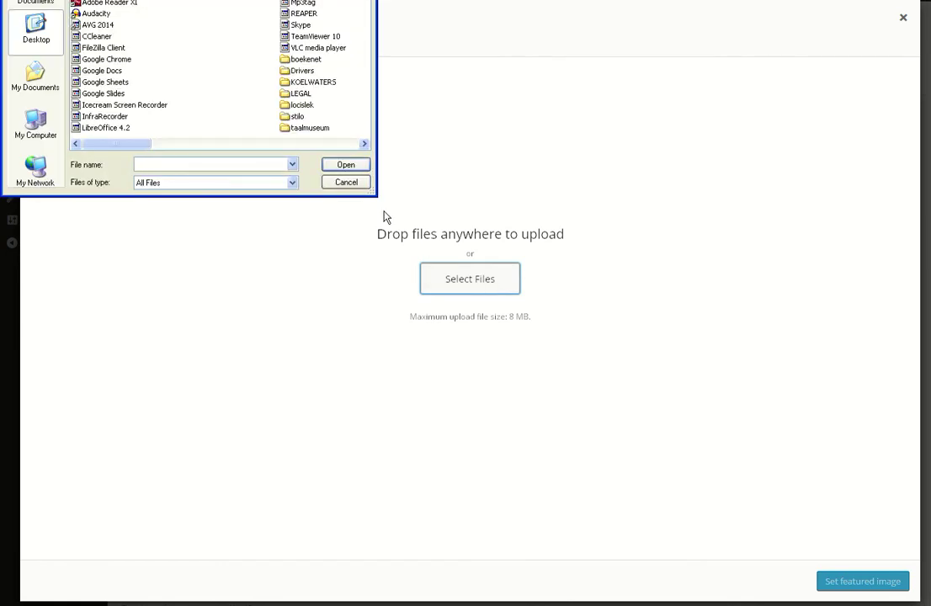
left_click(347, 183)
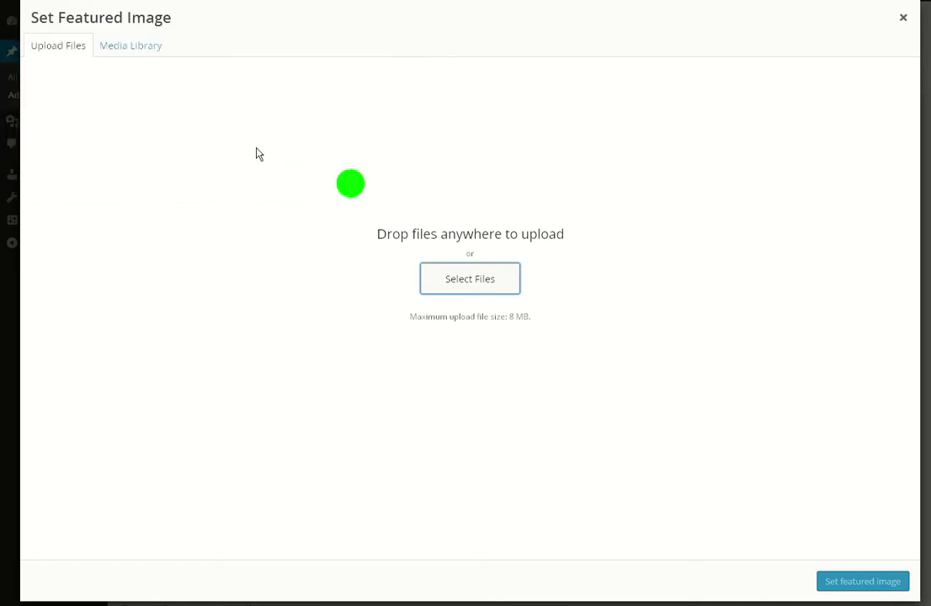
left_click(144, 58)
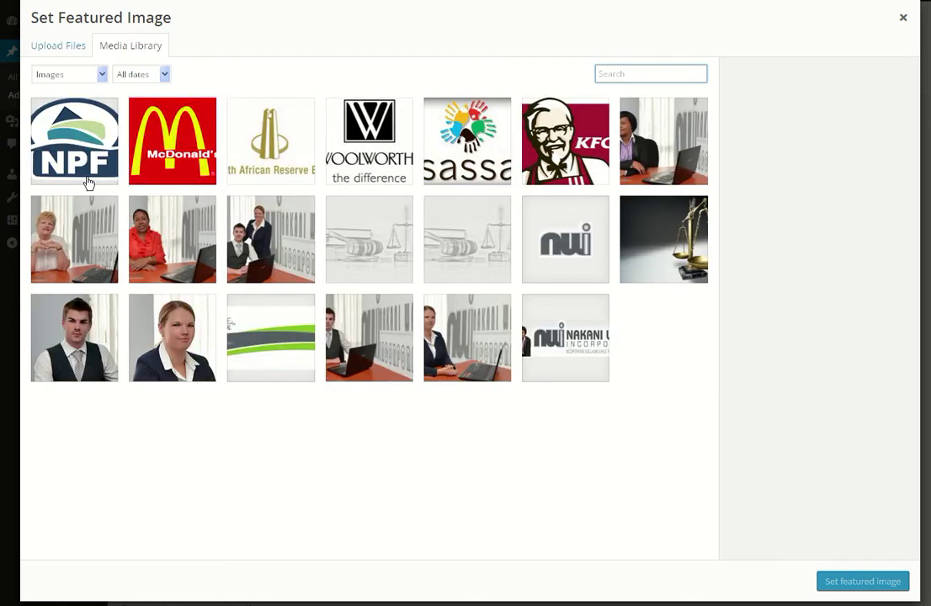
left_click(76, 336)
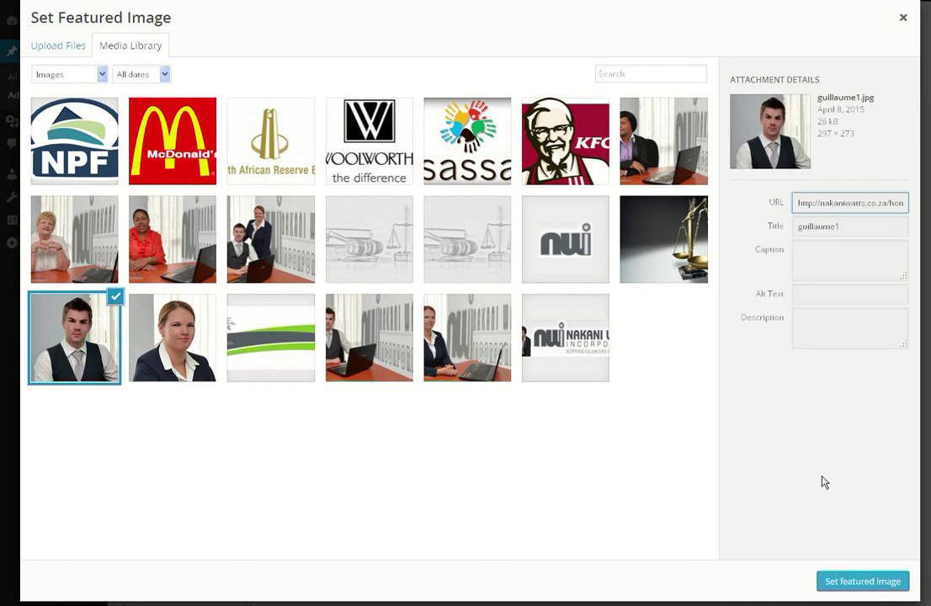
left_click(847, 579)
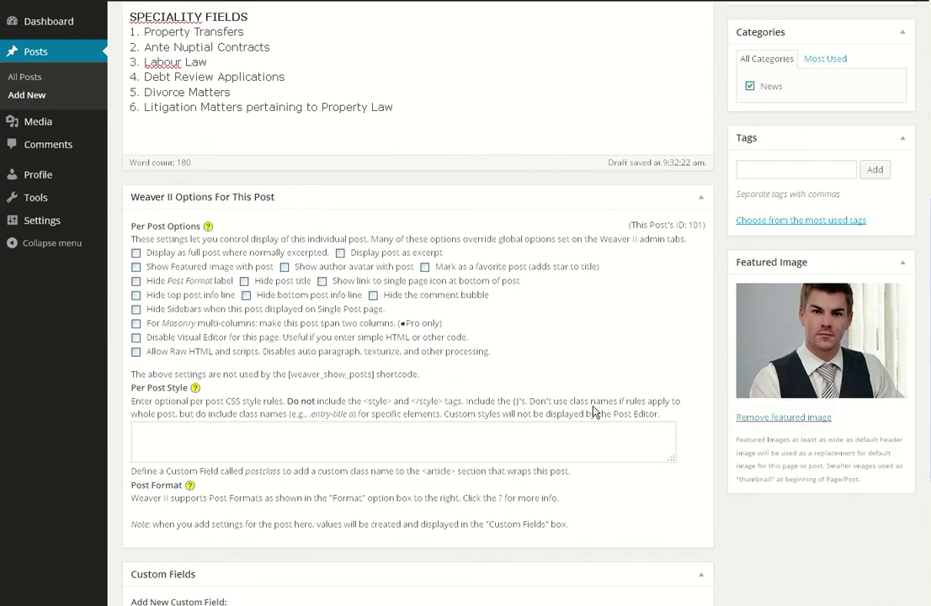
- Review the post's text, category and featured image, and publish the post
scroll(593, 408, "down", 3)
scroll(592, 404, "down", 1)
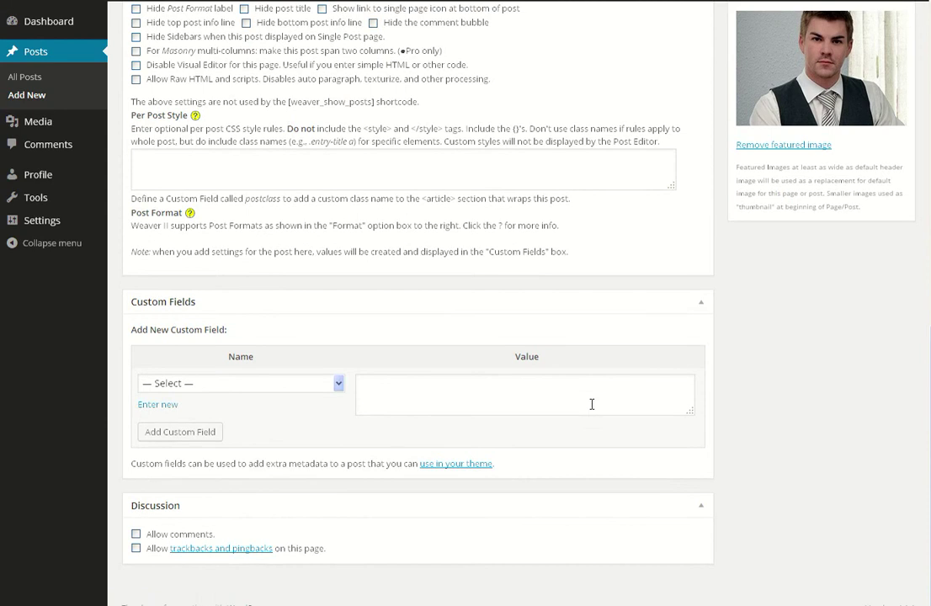
scroll(593, 411, "up", 4)
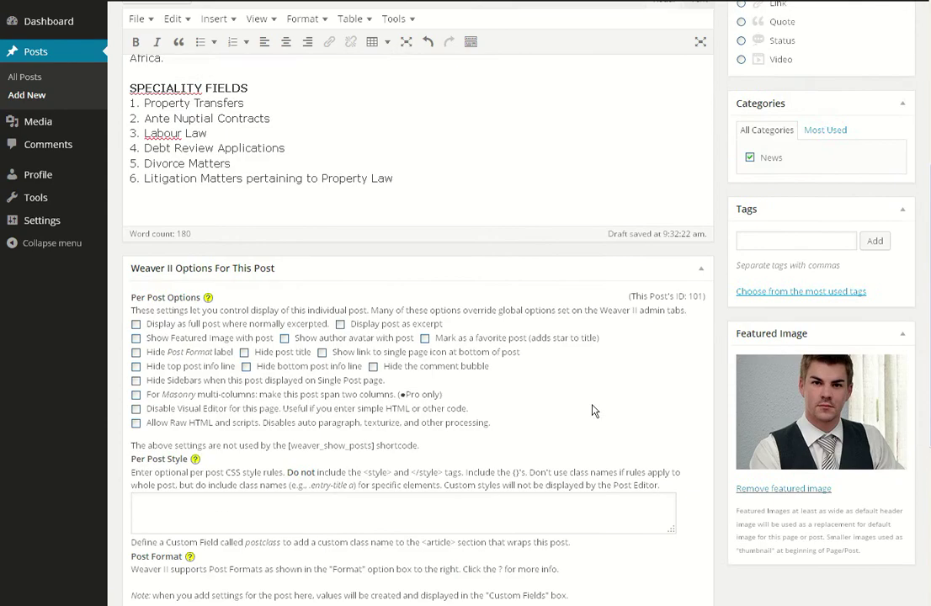
scroll(593, 410, "up", 3)
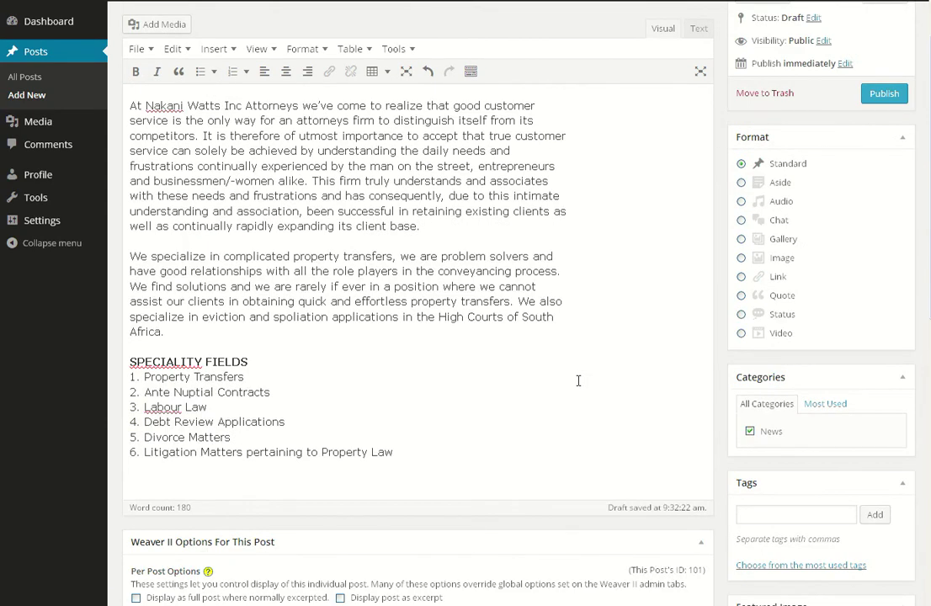
scroll(578, 380, "up", 1)
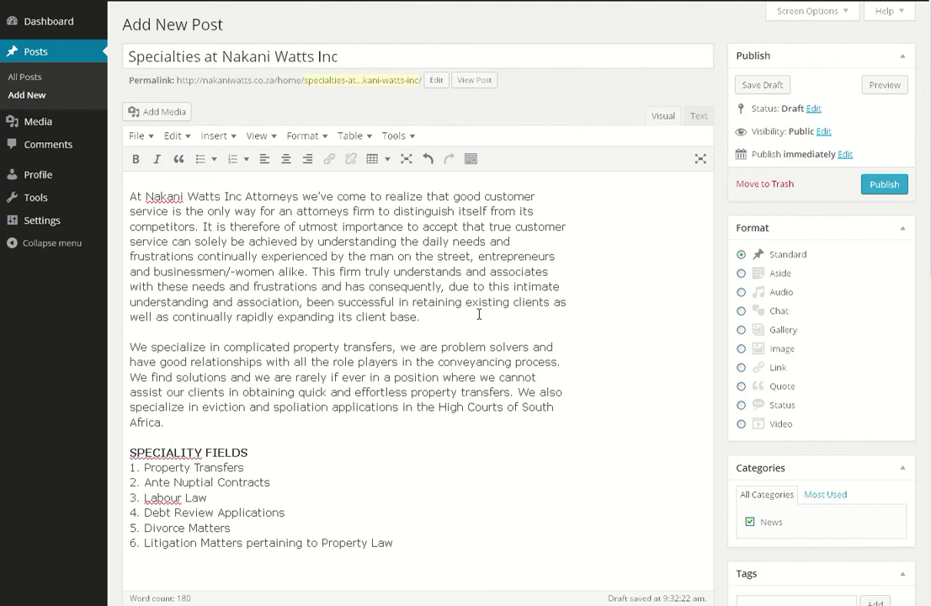
scroll(480, 340, "down", 3)
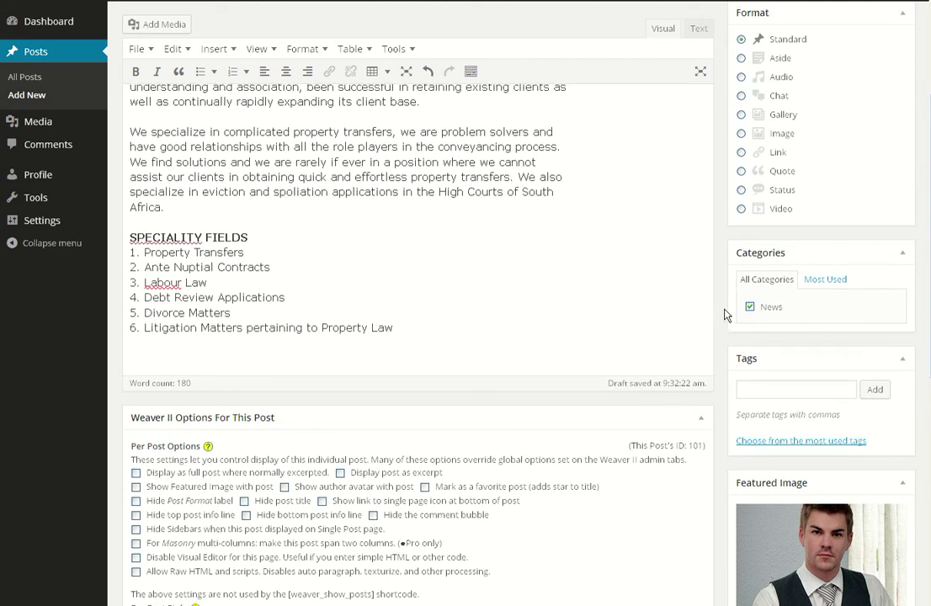
scroll(724, 315, "up", 4)
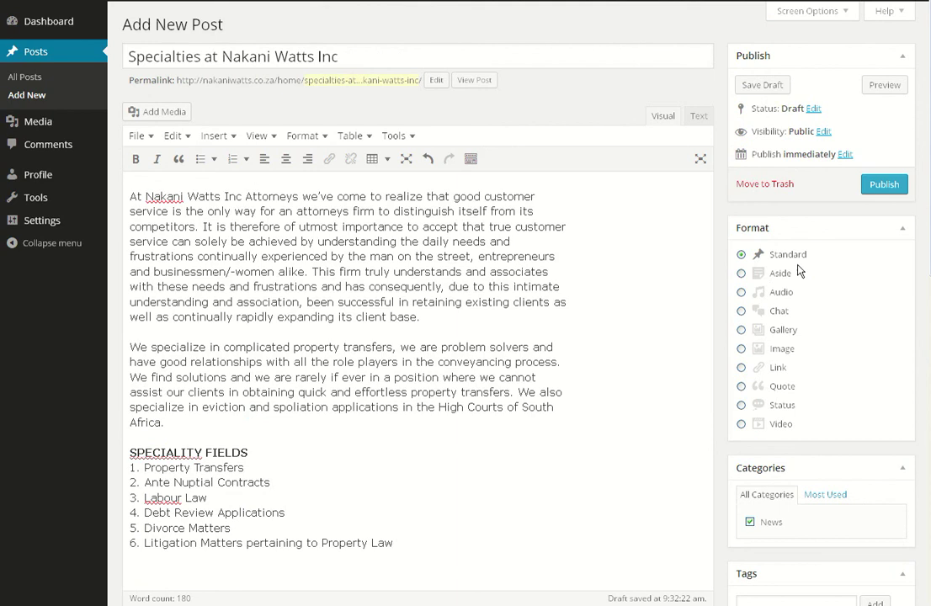
left_click(875, 189)
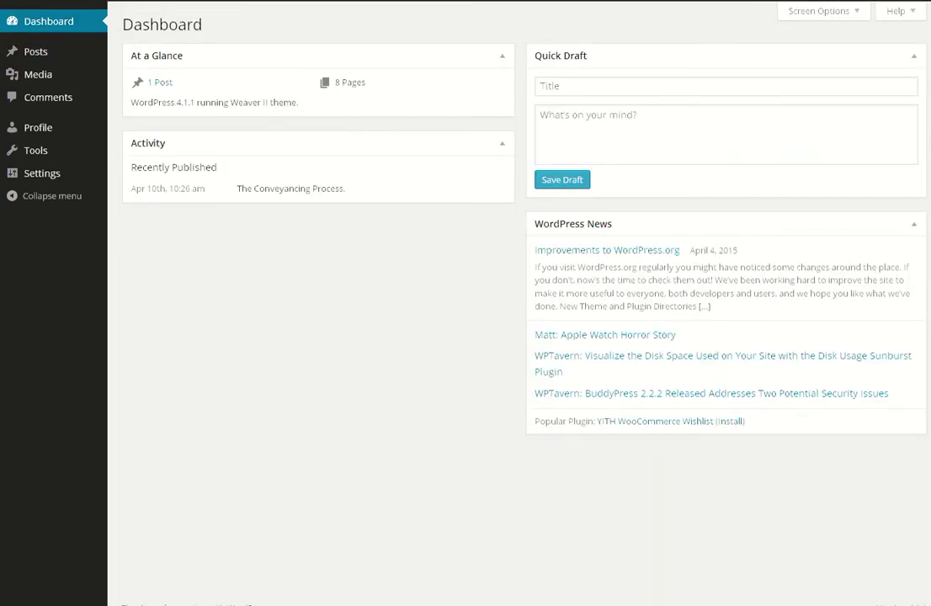
- Visit the live Nakani Watts website and open its News page to check the published post
left_click(76, 3)
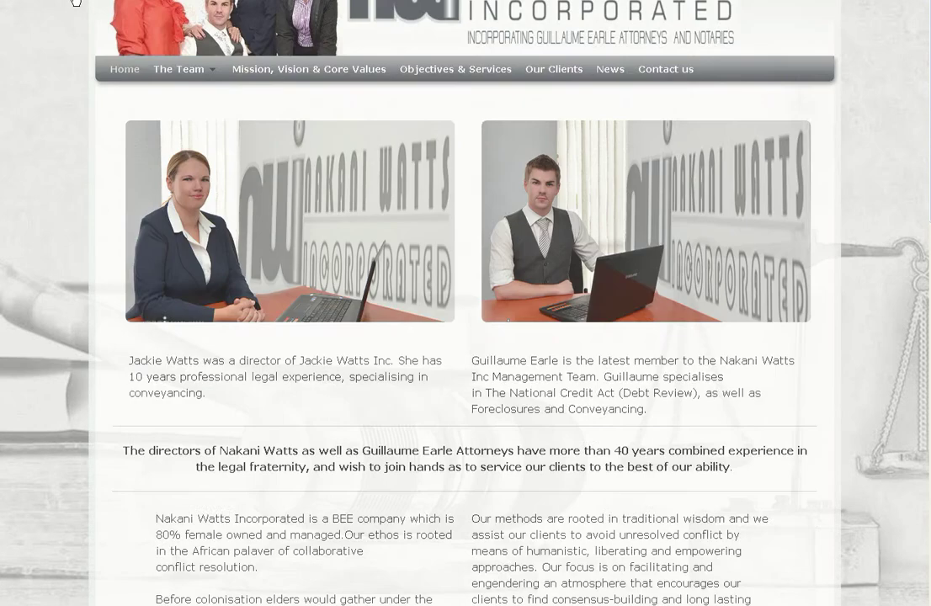
scroll(75, 3, "up", 2)
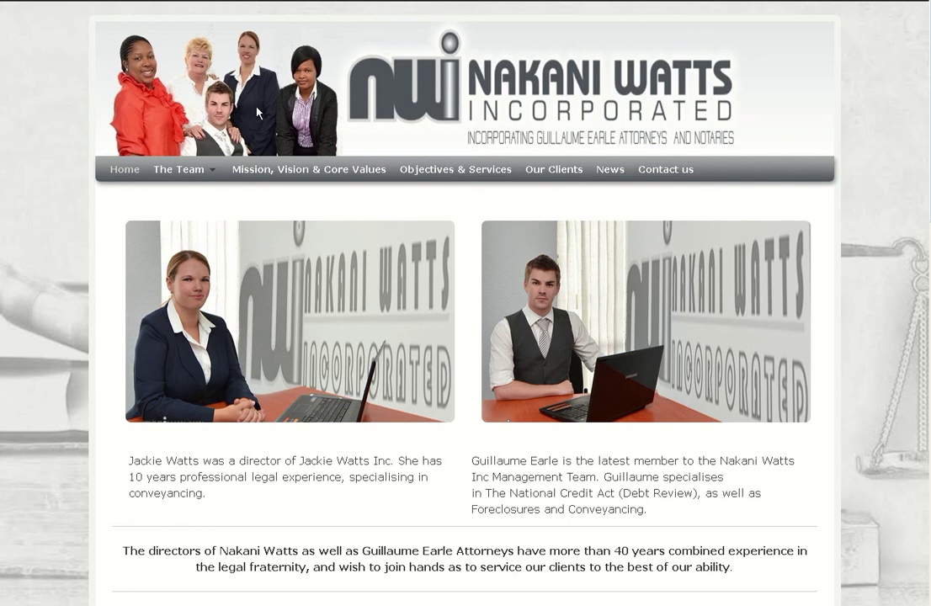
left_click(611, 177)
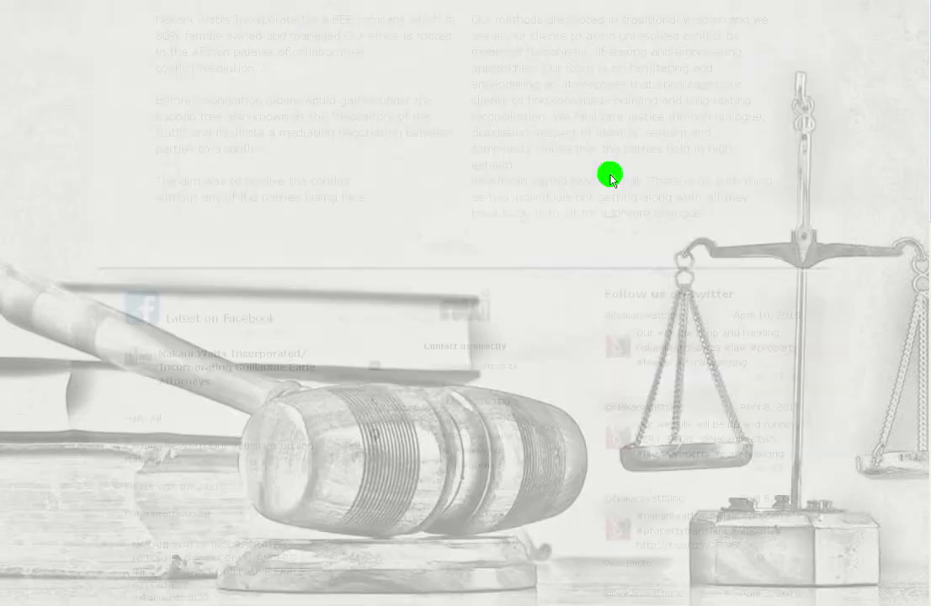